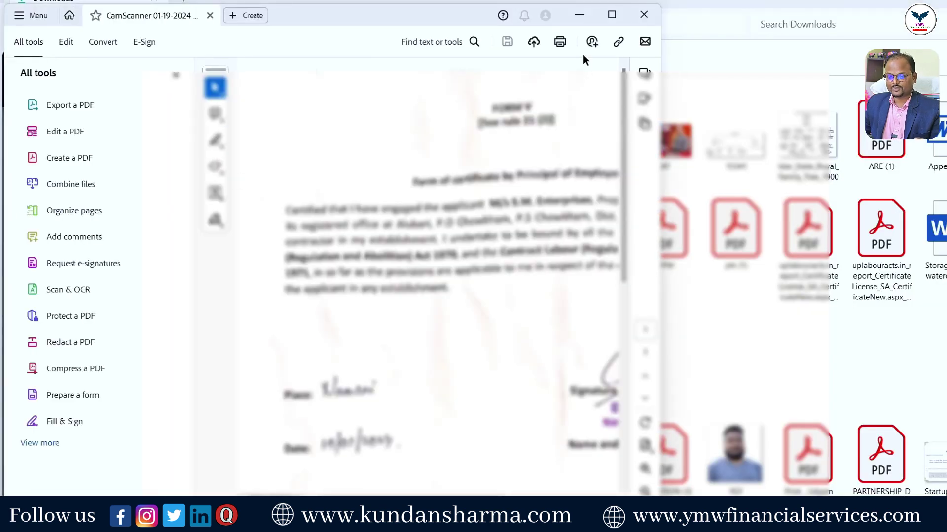
Read the certificate and the PWD letter of acceptance PDF, then close Acrobat and all its documents.
{"action": "left_click", "coordinate": [611, 17]}
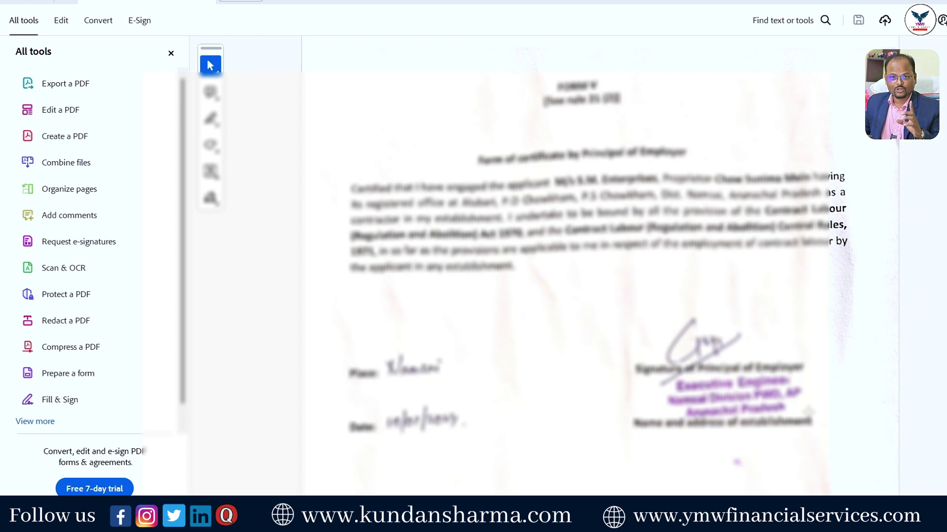
{"action": "key", "text": "alt+Tab"}
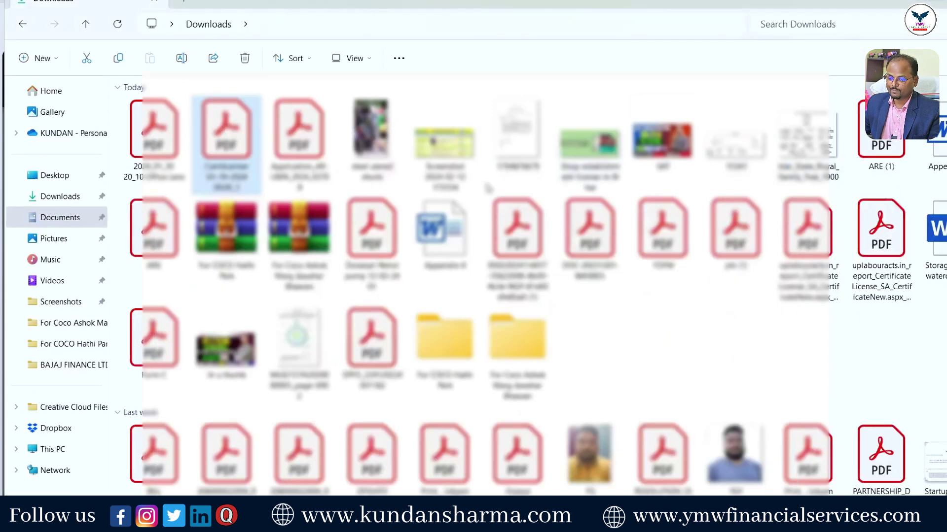
{"action": "key", "text": "Left"}
{"action": "key", "text": "Return"}
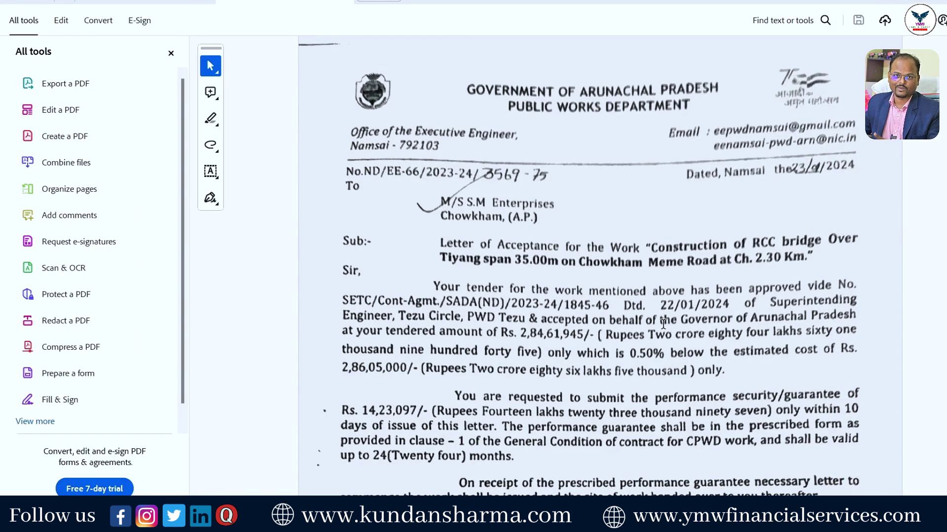
{"action": "scroll", "coordinate": [663, 324], "scroll_direction": "down", "scroll_amount": 10}
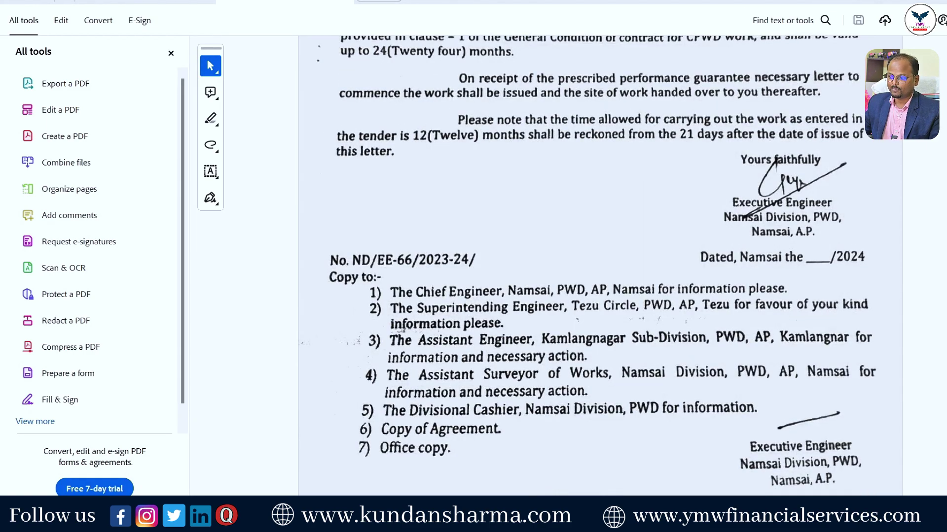
{"action": "key", "text": "alt+F4"}
{"action": "left_click", "coordinate": [451, 278]}
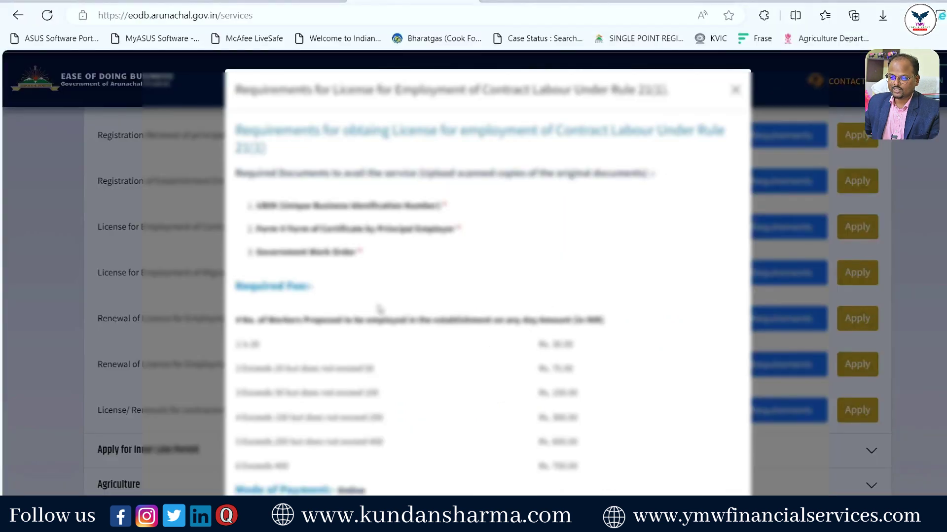
Dismiss the Contract Labour requirements box and go to the Department Login sign-in page.
{"action": "left_click_drag", "start_coordinate": [256, 206], "coordinate": [441, 206]}
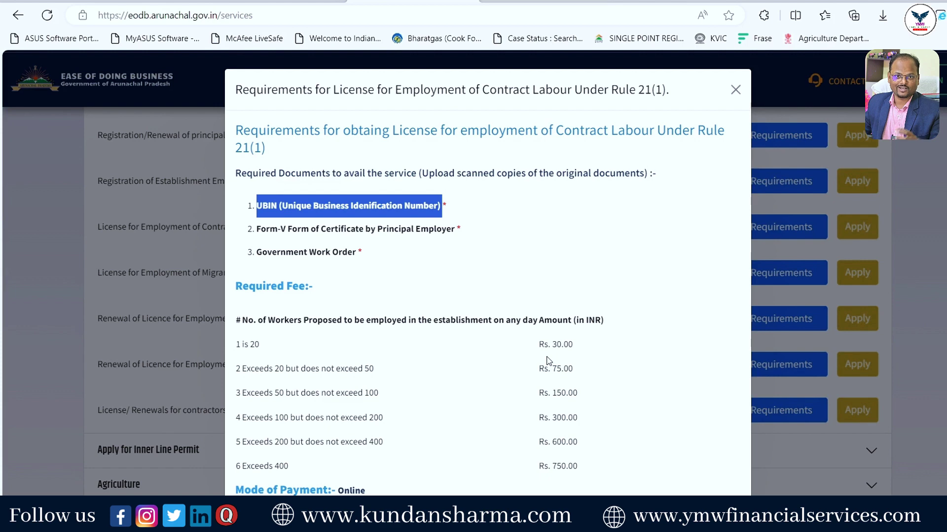
{"action": "left_click", "coordinate": [735, 89]}
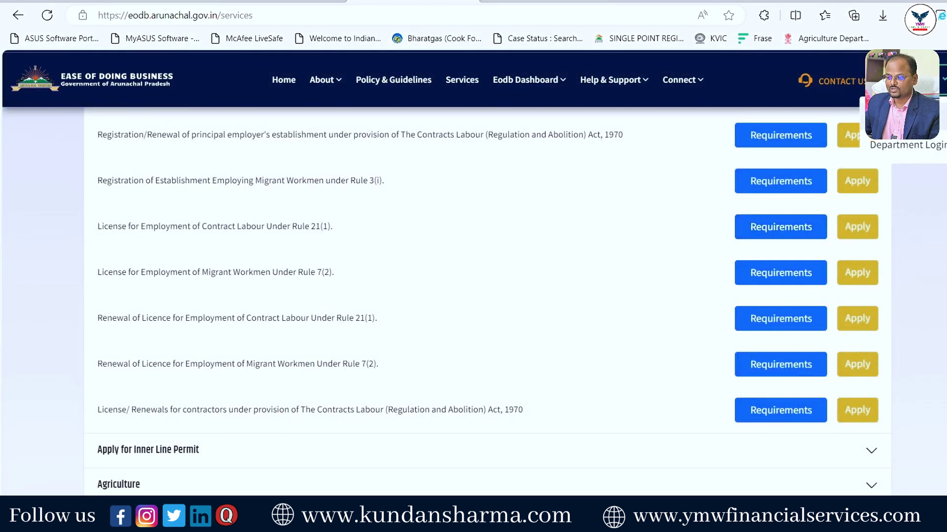
{"action": "left_click", "coordinate": [907, 145]}
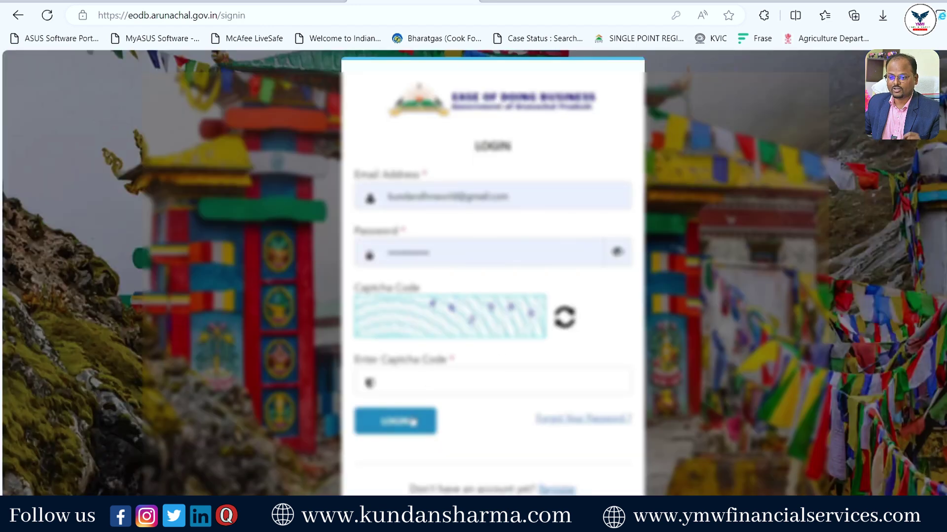
Fill the sign-up form with ARUNACHAL PRADESH as the state and submit it.
{"action": "left_click", "coordinate": [563, 488]}
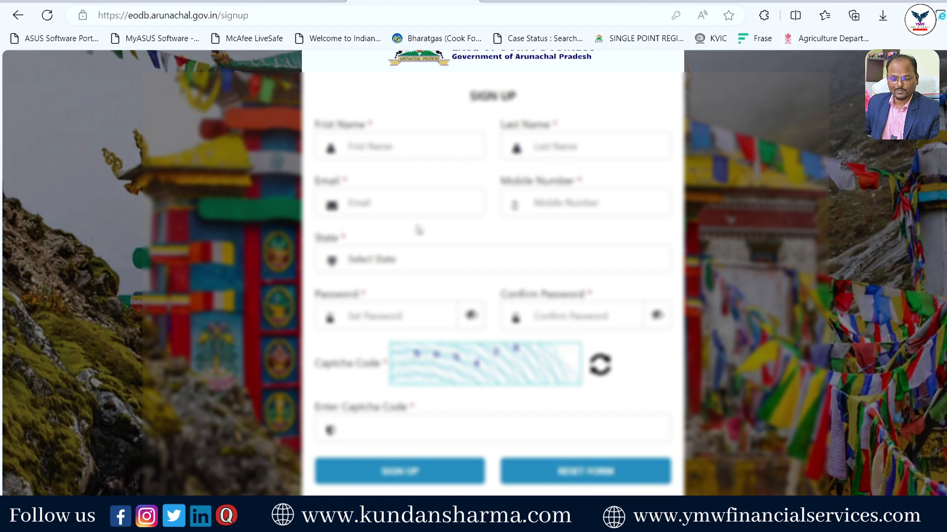
{"action": "left_click", "coordinate": [428, 262]}
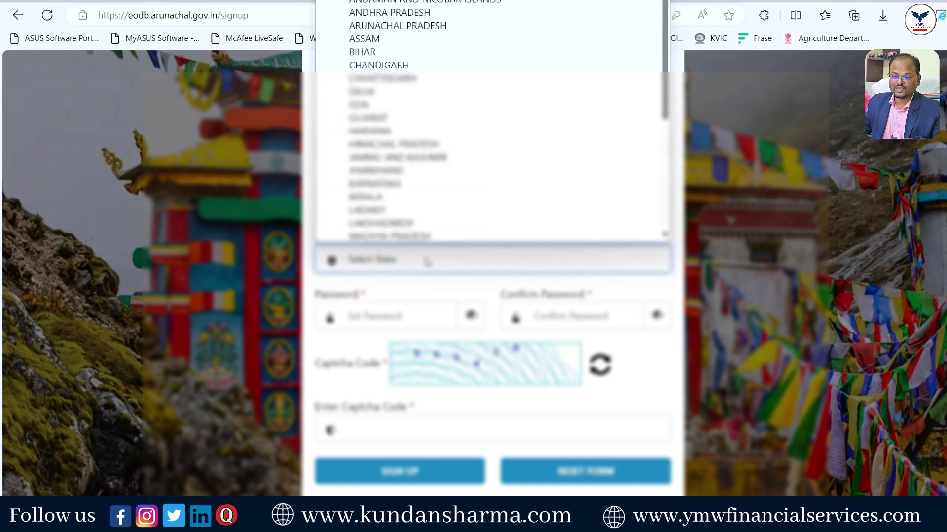
{"action": "type", "text": "ar"}
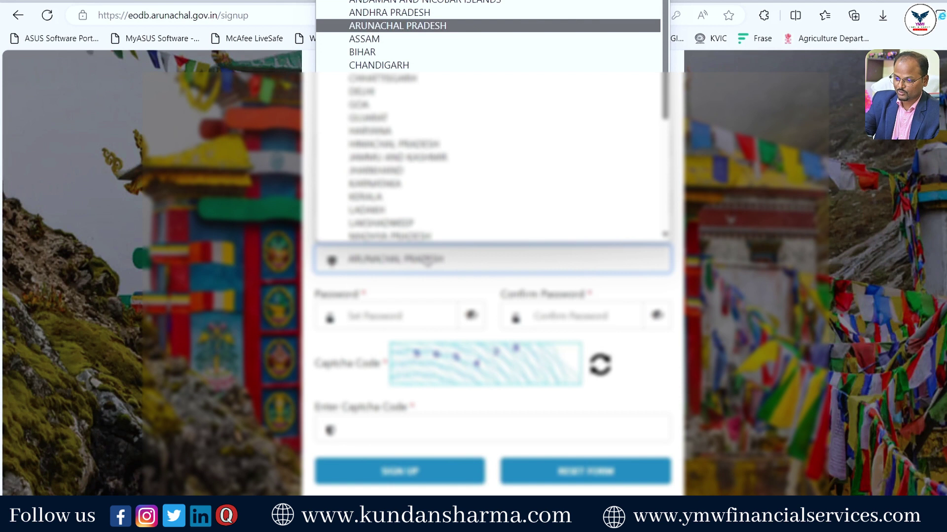
{"action": "key", "text": "Return"}
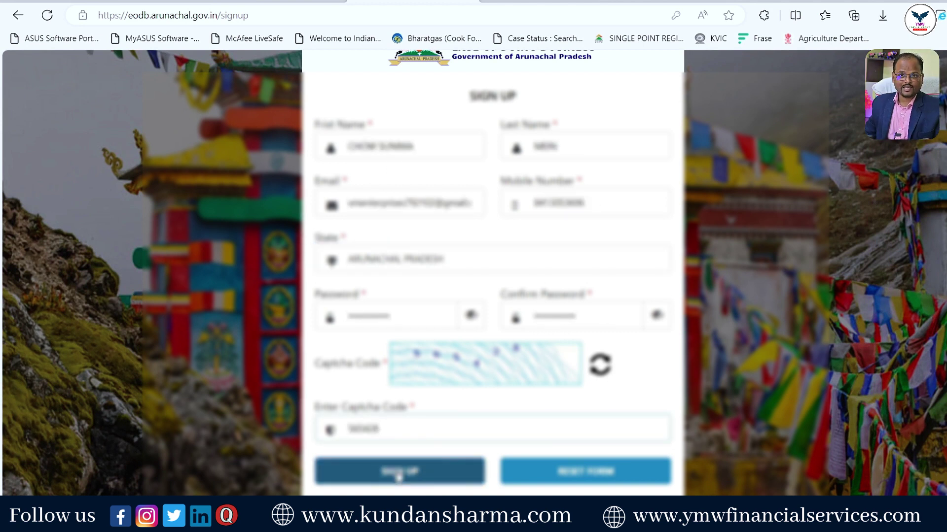
{"action": "left_click", "coordinate": [399, 474]}
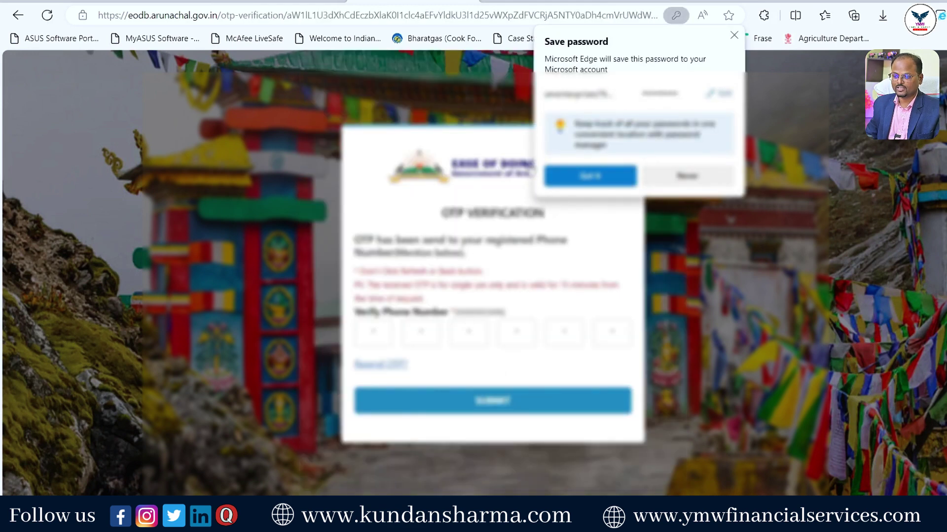
Dismiss the browser's password prompt, then paste the six-digit OTP and submit it.
{"action": "left_click", "coordinate": [593, 181]}
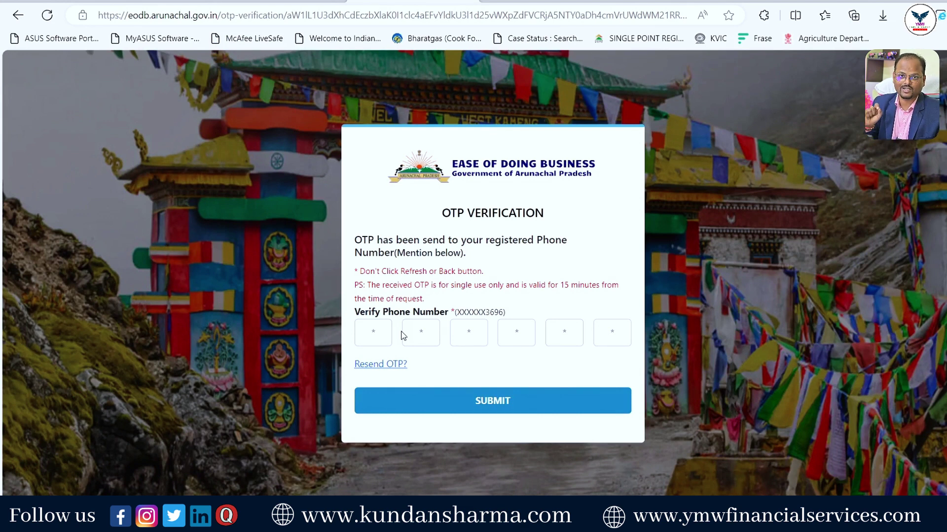
{"action": "key", "text": "ctrl+v"}
{"action": "left_click", "coordinate": [510, 406]}
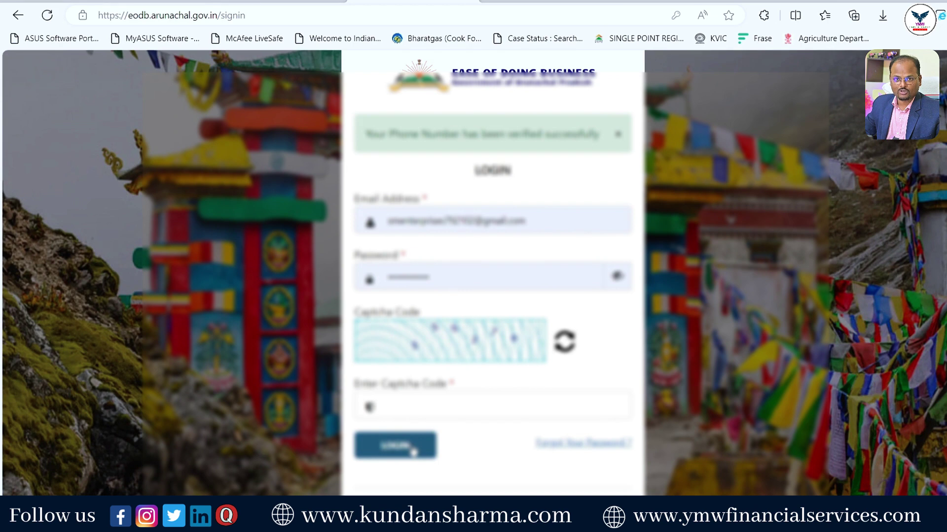
Enter the captcha and log in, then start Apply for UBIN from the Services page.
{"action": "left_click", "coordinate": [418, 407]}
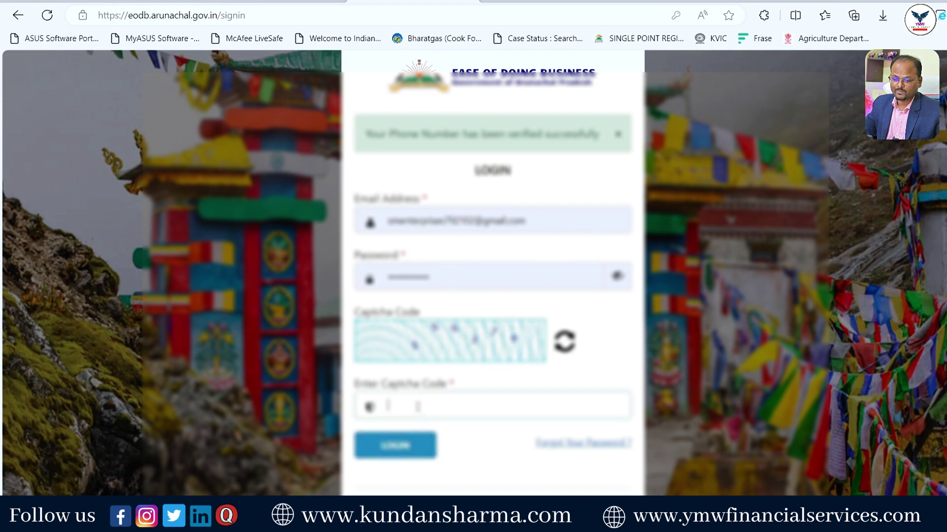
{"action": "type", "text": "555276"}
{"action": "key", "text": "Return"}
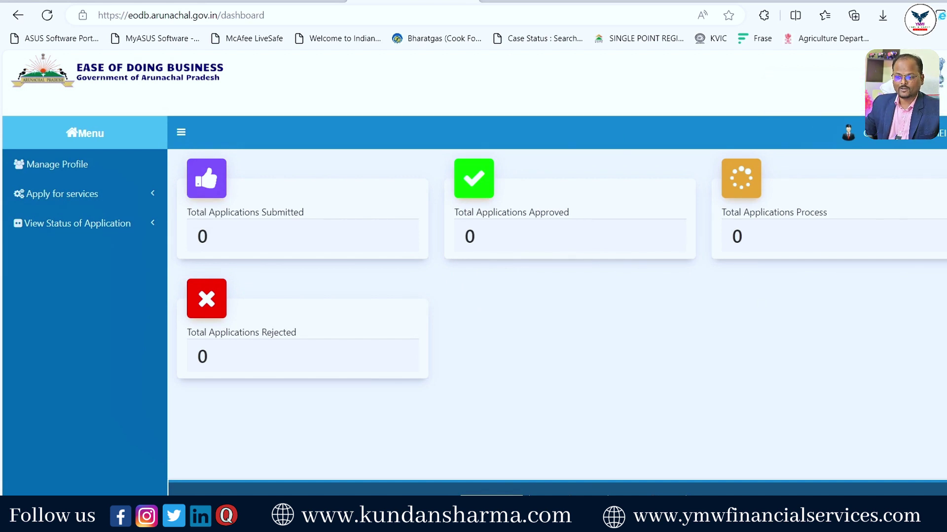
{"action": "key", "text": "ctrl+Tab"}
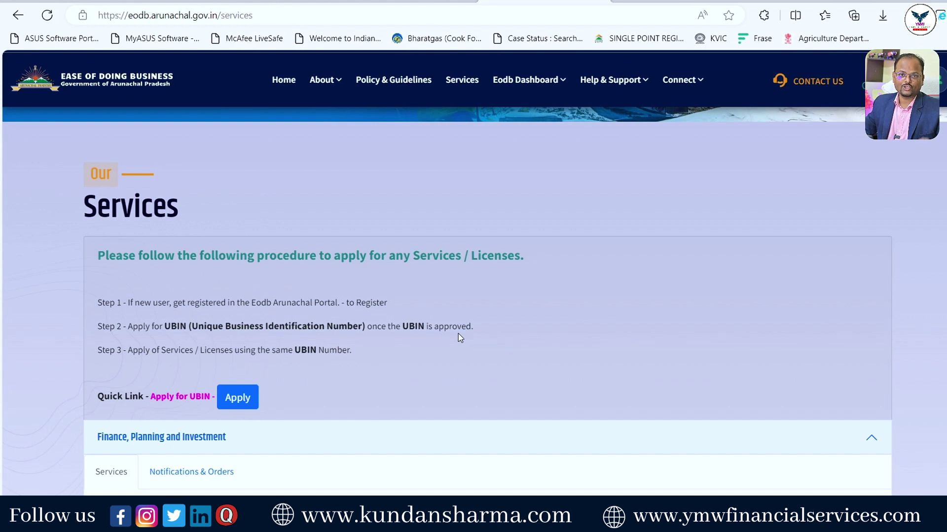
{"action": "left_click", "coordinate": [248, 401]}
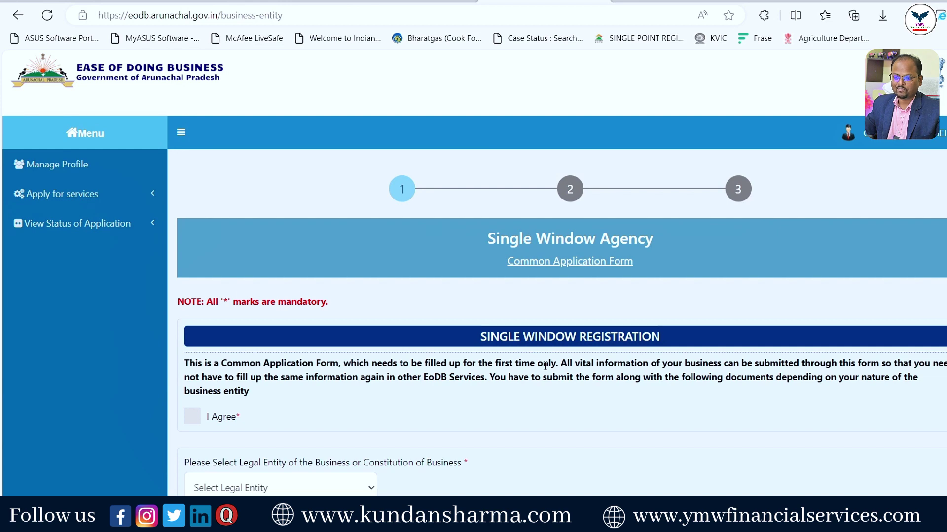
Agree to the common application form terms and choose Proprietorship as the legal entity.
{"action": "scroll", "coordinate": [545, 366], "scroll_direction": "down", "scroll_amount": 3}
{"action": "left_click", "coordinate": [192, 284]}
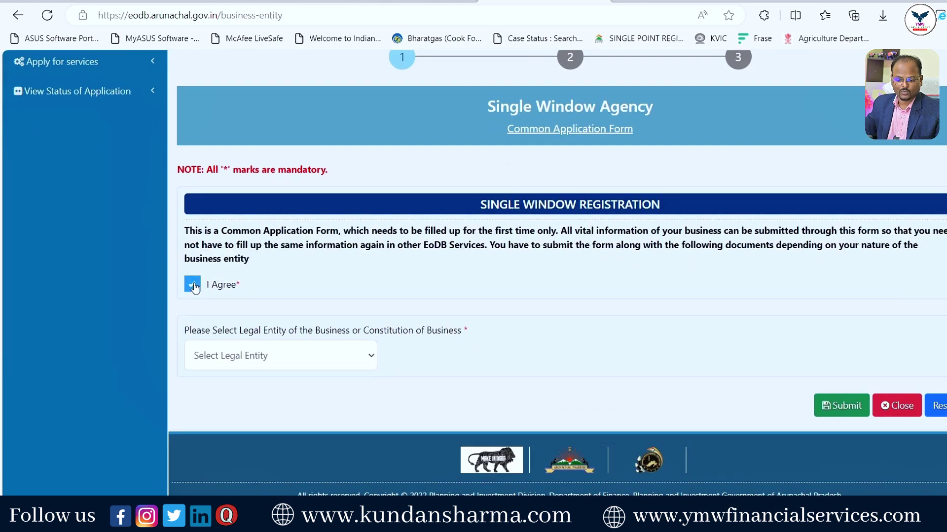
{"action": "left_click", "coordinate": [292, 363]}
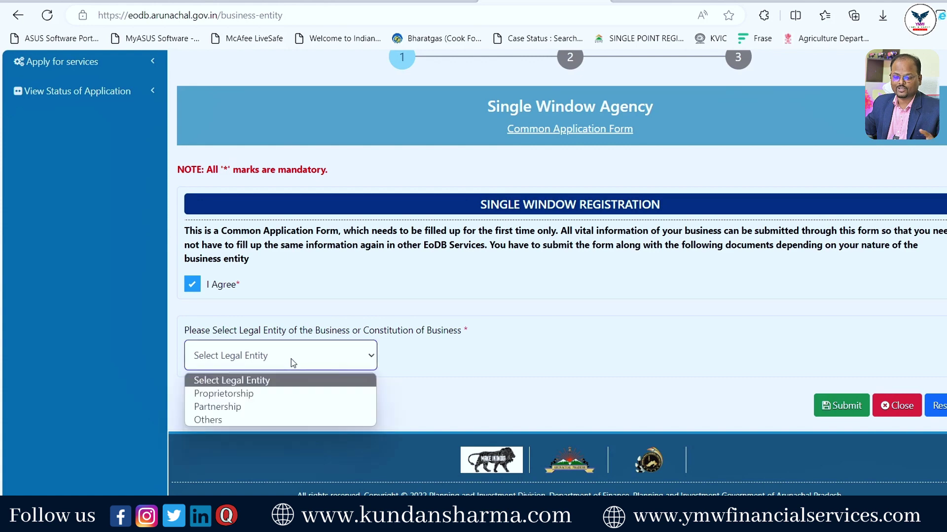
{"action": "left_click", "coordinate": [252, 394]}
Submit step 1 and confirm with Yes.
{"action": "scroll", "coordinate": [290, 398], "scroll_direction": "down", "scroll_amount": 2}
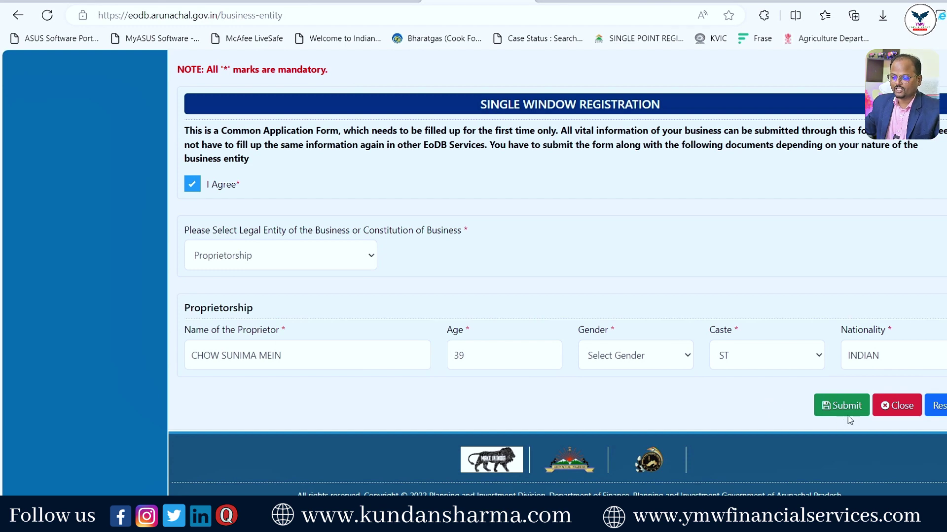
{"action": "left_click", "coordinate": [841, 406]}
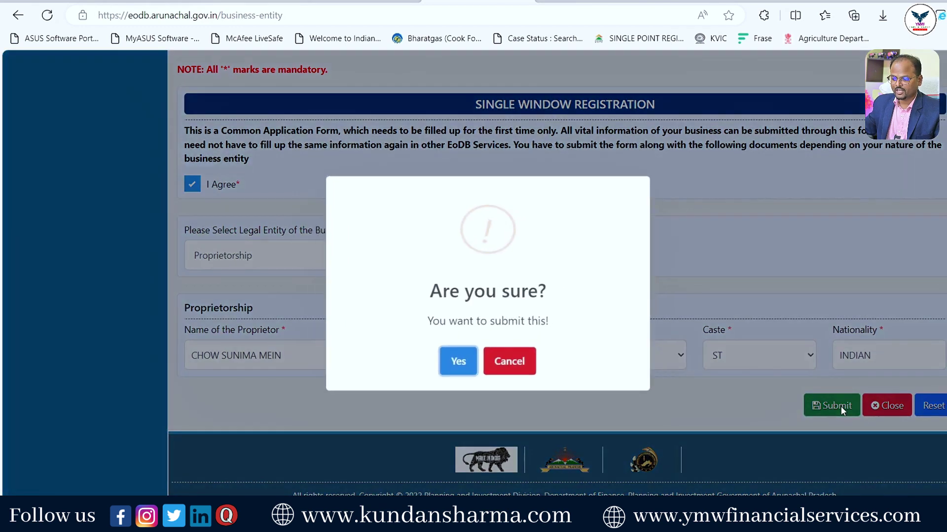
{"action": "left_click", "coordinate": [462, 365]}
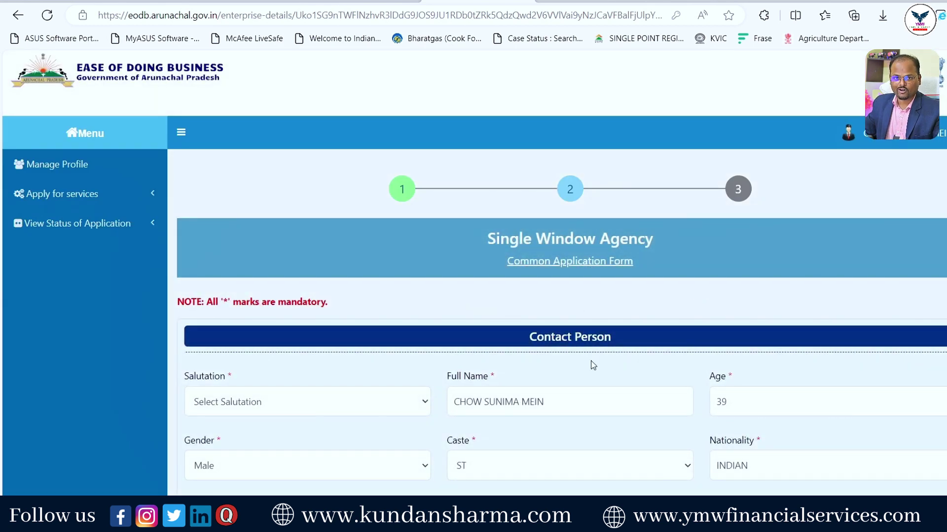
{"action": "scroll", "coordinate": [593, 366], "scroll_direction": "down", "scroll_amount": 1}
Set the contact person's salutation to Mr. and mark the business as Existing.
{"action": "left_click", "coordinate": [330, 340]}
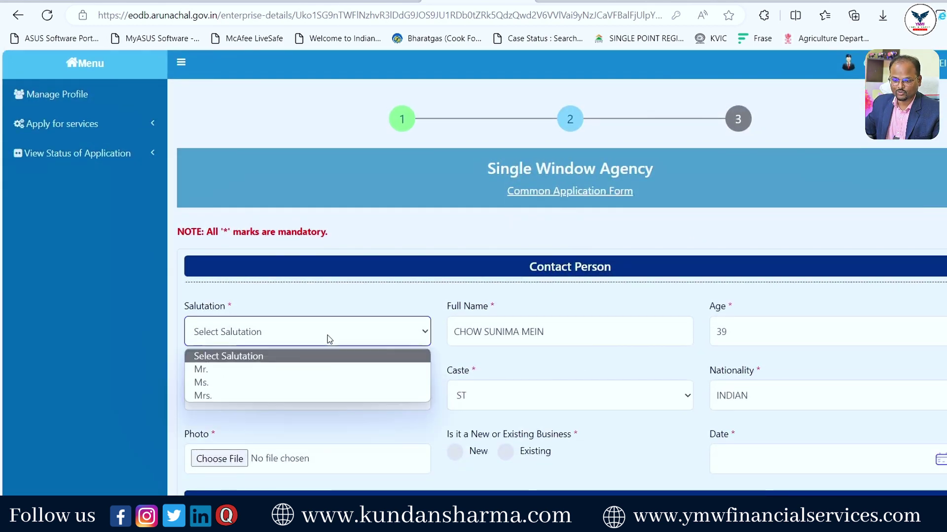
{"action": "left_click", "coordinate": [197, 368]}
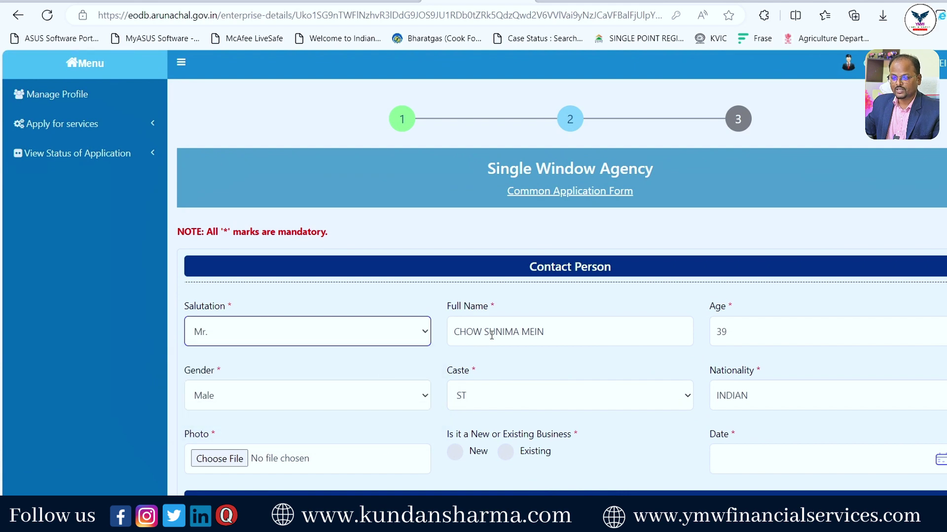
{"action": "scroll", "coordinate": [755, 337], "scroll_direction": "down", "scroll_amount": 1}
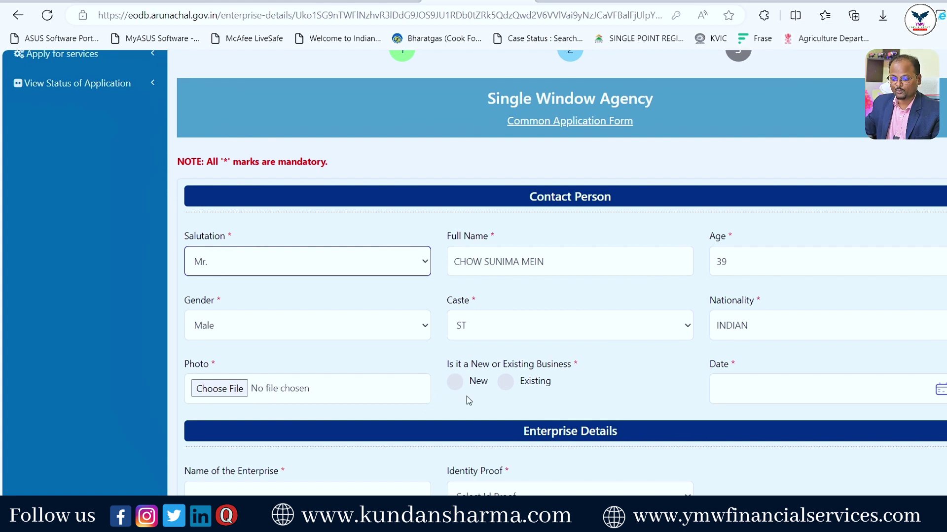
{"action": "left_click", "coordinate": [508, 384]}
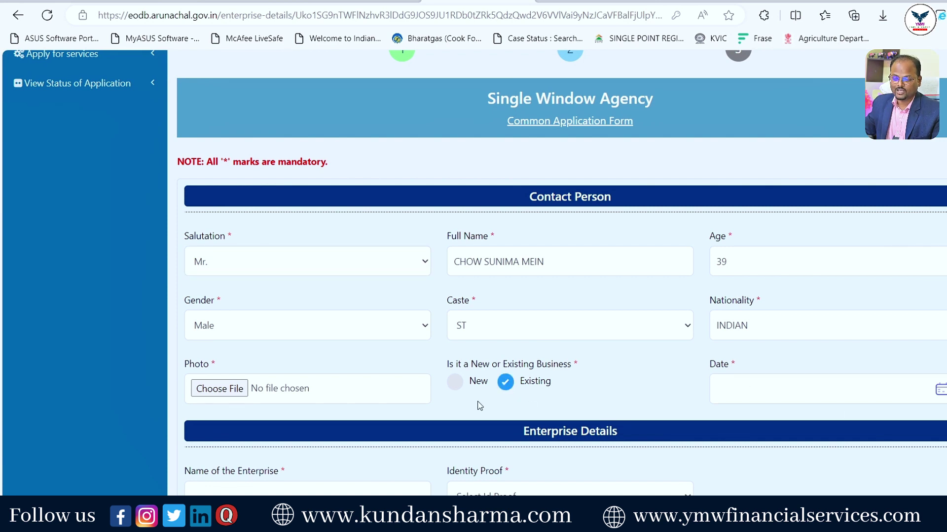
{"action": "left_click", "coordinate": [454, 387]}
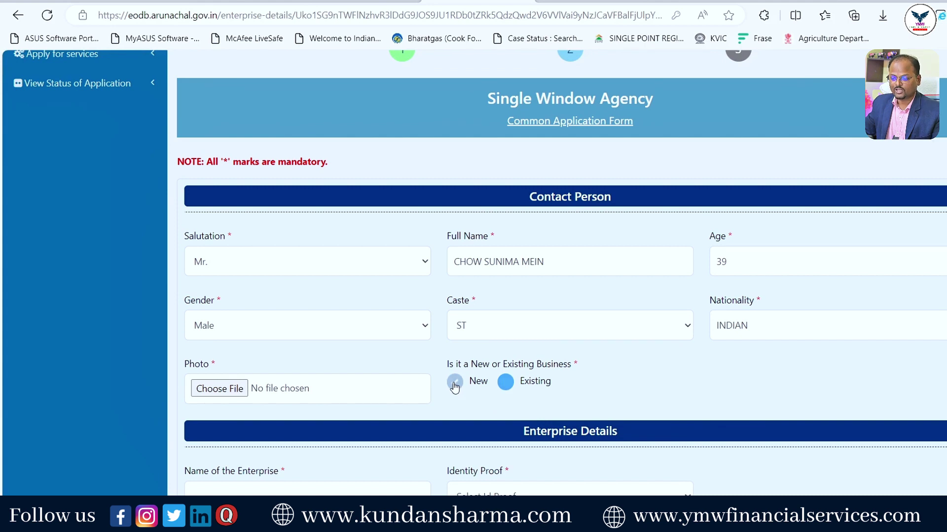
{"action": "left_click", "coordinate": [506, 387]}
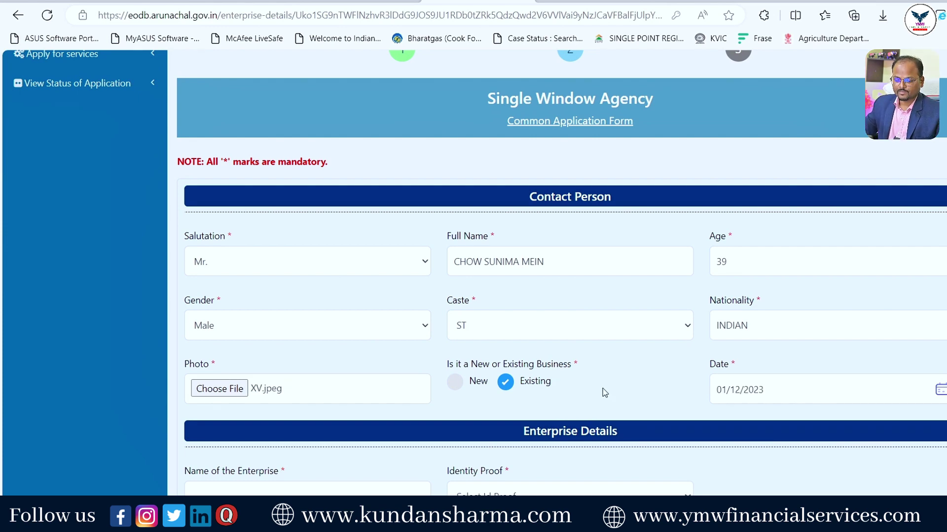
Choose Pan Card as the identity proof.
{"action": "scroll", "coordinate": [602, 391], "scroll_direction": "down", "scroll_amount": 3}
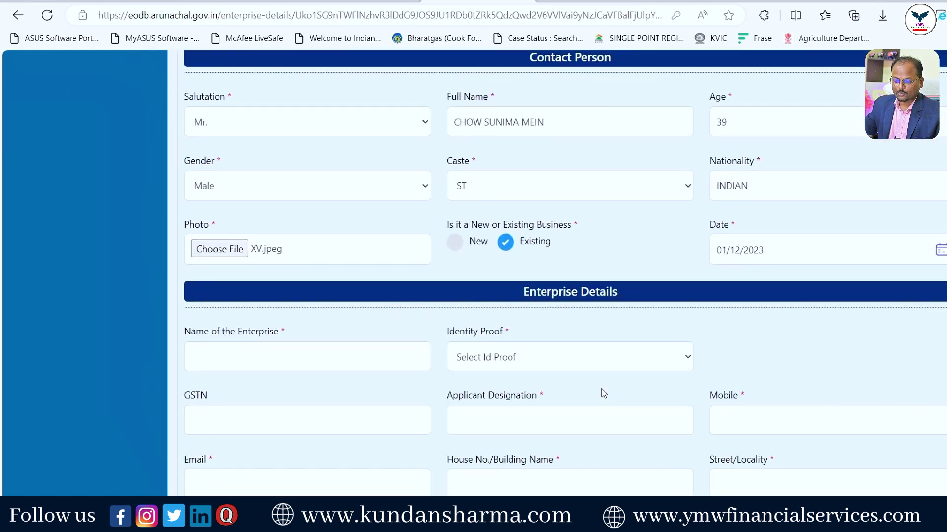
{"action": "scroll", "coordinate": [582, 330], "scroll_direction": "down", "scroll_amount": 2}
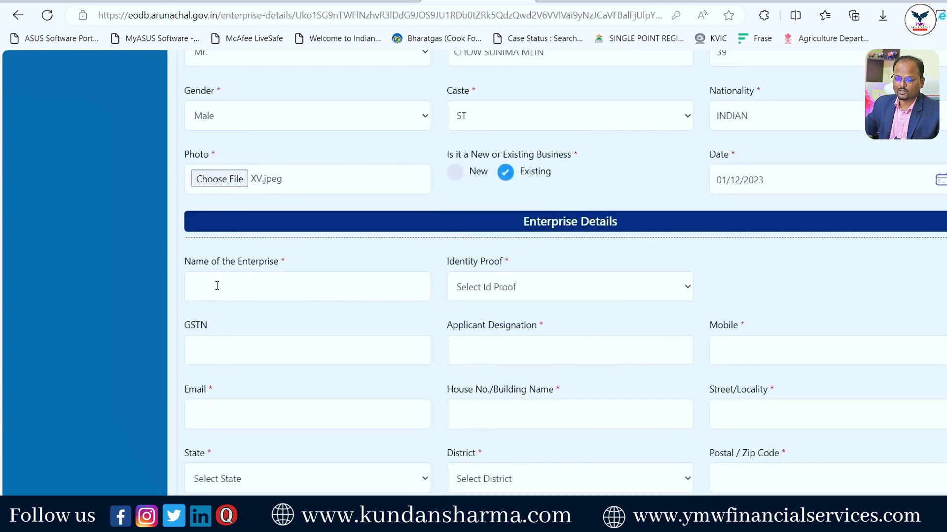
{"action": "left_click", "coordinate": [500, 290]}
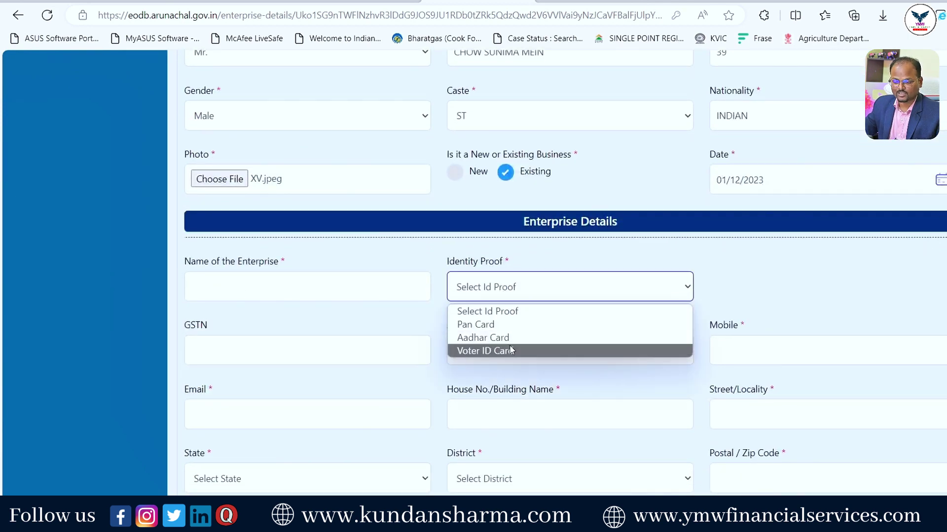
{"action": "left_click", "coordinate": [491, 326]}
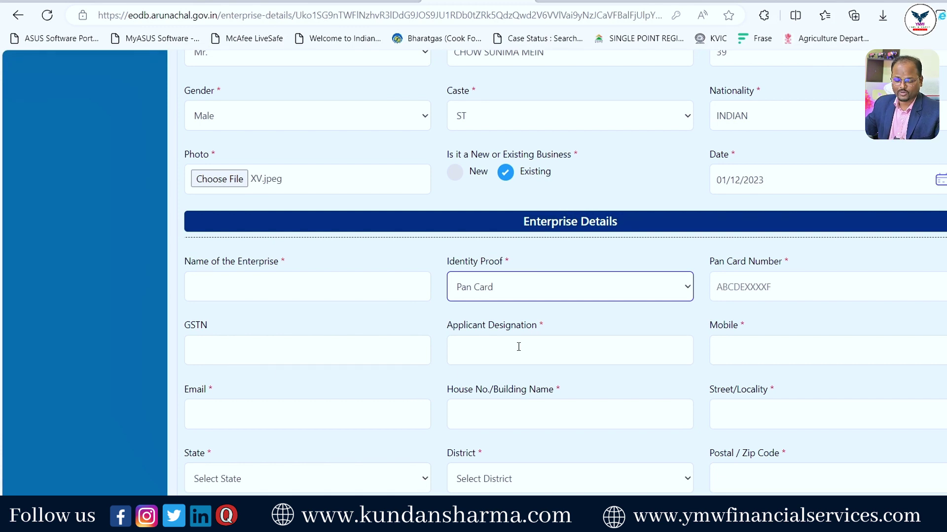
Set the enterprise state to ARUNACHAL PRADESH and look through the district list.
{"action": "scroll", "coordinate": [567, 330], "scroll_direction": "down", "scroll_amount": 3}
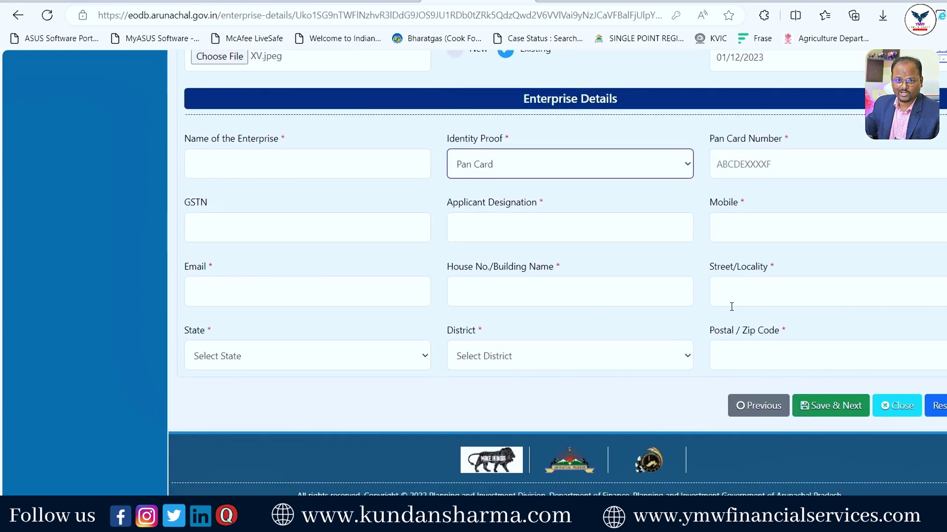
{"action": "left_click", "coordinate": [296, 358]}
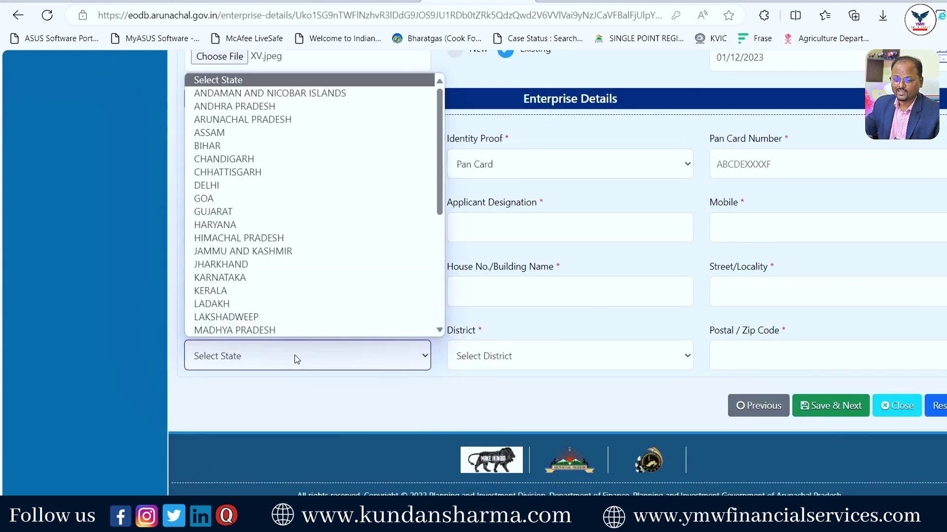
{"action": "left_click", "coordinate": [261, 119]}
{"action": "left_click", "coordinate": [508, 359]}
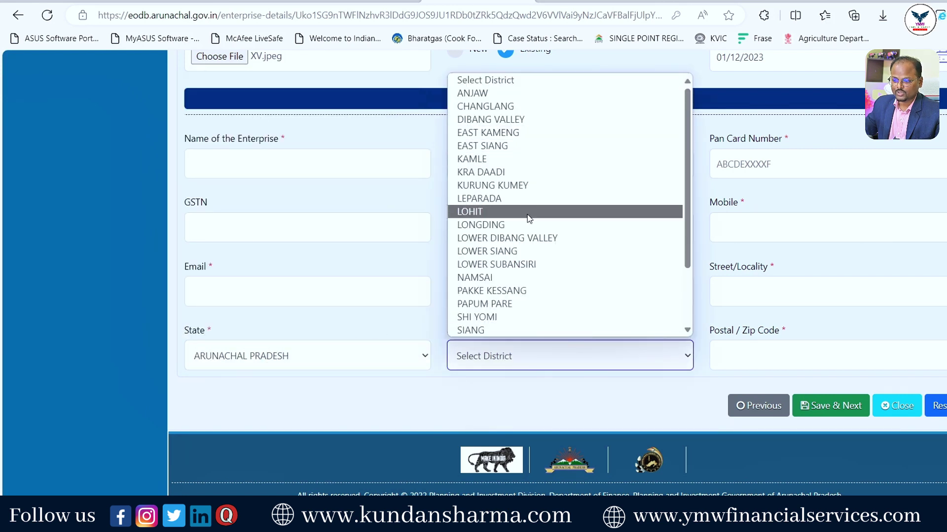
{"action": "left_click", "coordinate": [393, 322]}
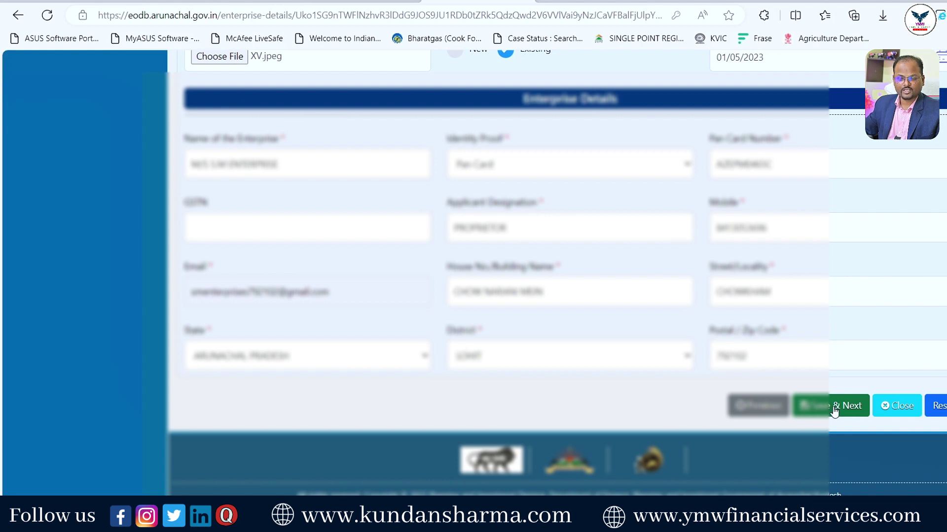
Save the enterprise details, then save the Applicant Address step, confirming each with Yes.
{"action": "left_click", "coordinate": [834, 410]}
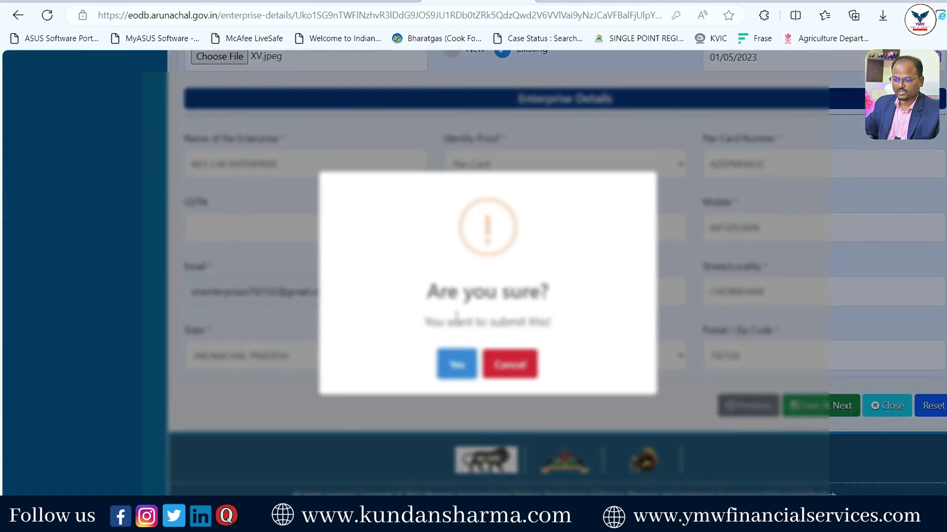
{"action": "left_click", "coordinate": [457, 368]}
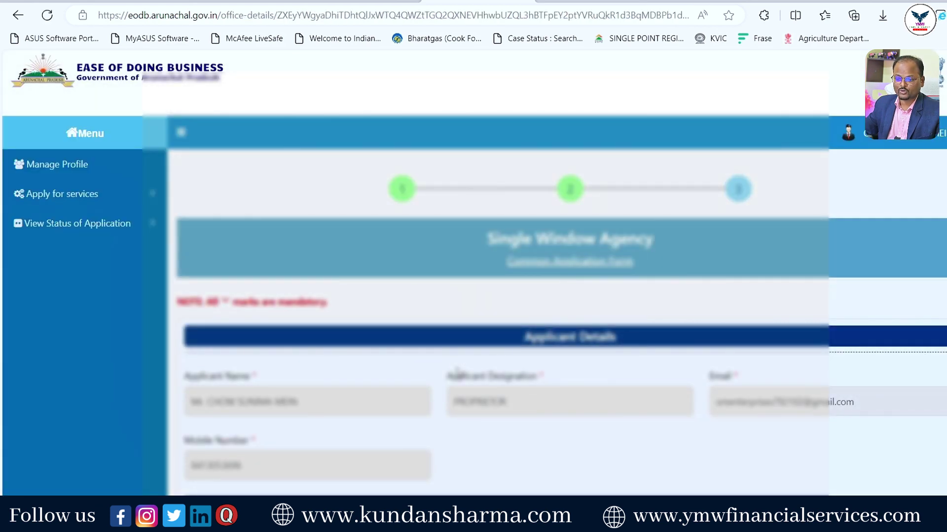
{"action": "scroll", "coordinate": [458, 373], "scroll_direction": "down", "scroll_amount": 5}
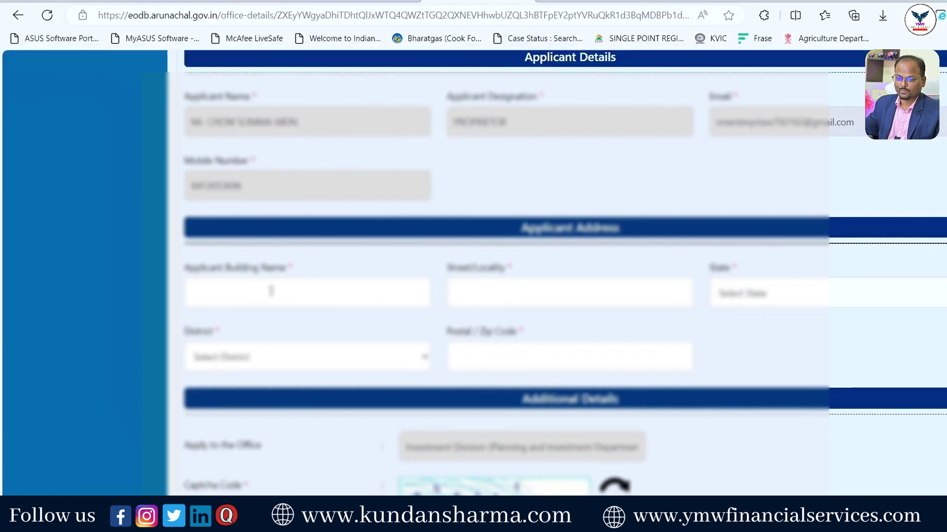
{"action": "scroll", "coordinate": [760, 355], "scroll_direction": "down", "scroll_amount": 3}
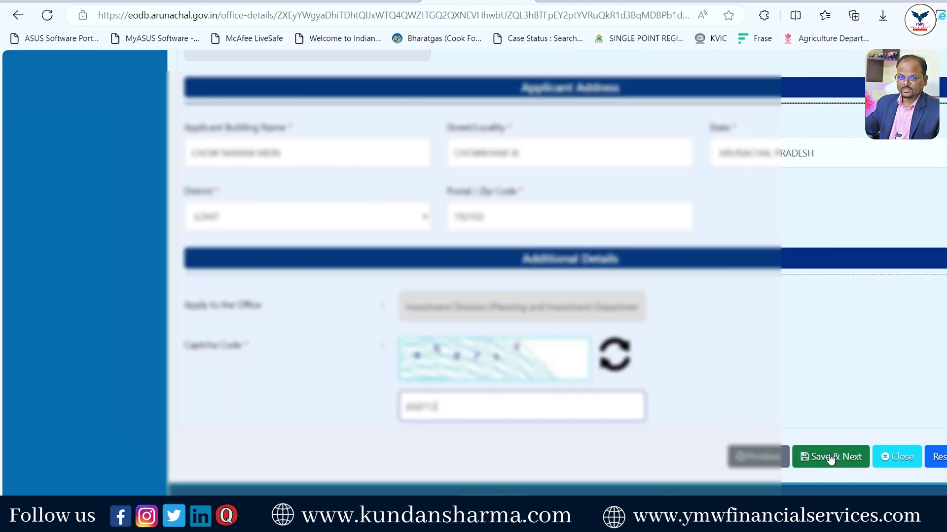
{"action": "left_click", "coordinate": [830, 458]}
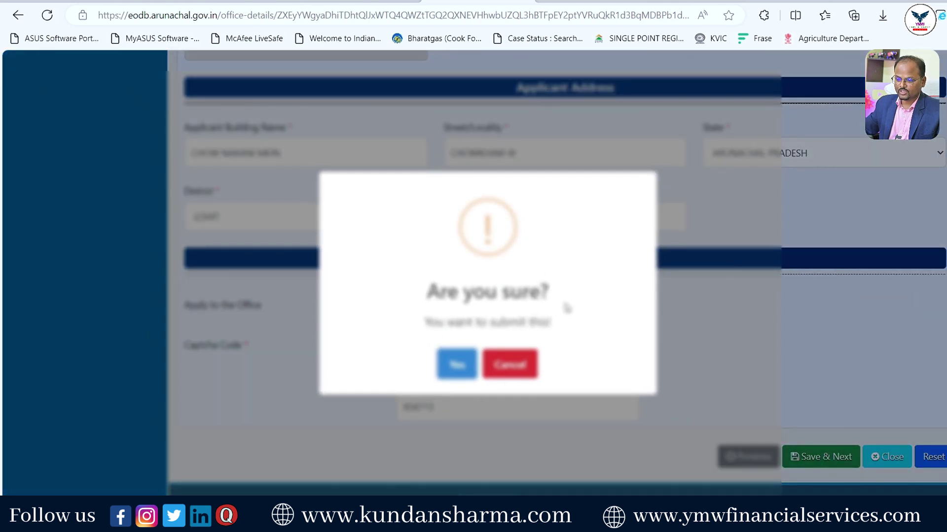
{"action": "left_click", "coordinate": [456, 364]}
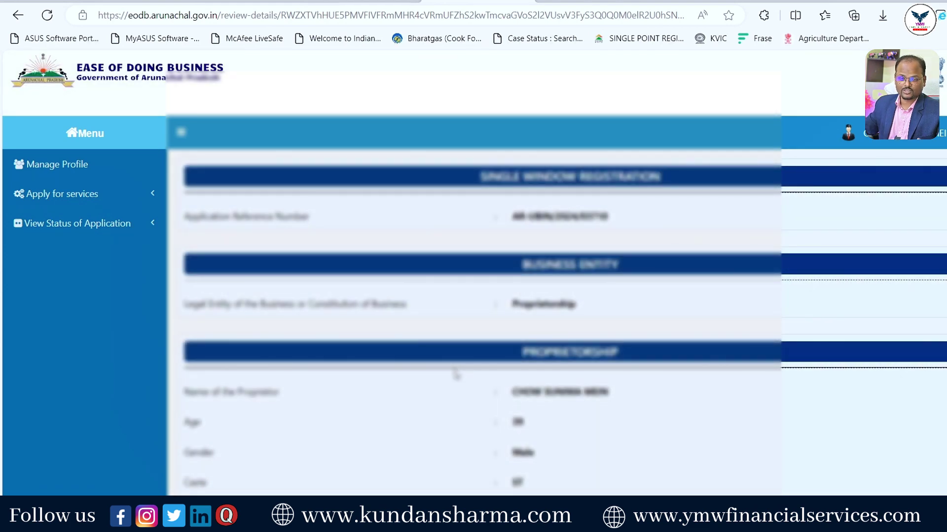
Scroll through the application review page down to the Attach Annexure button.
{"action": "scroll", "coordinate": [456, 376], "scroll_direction": "down", "scroll_amount": 10}
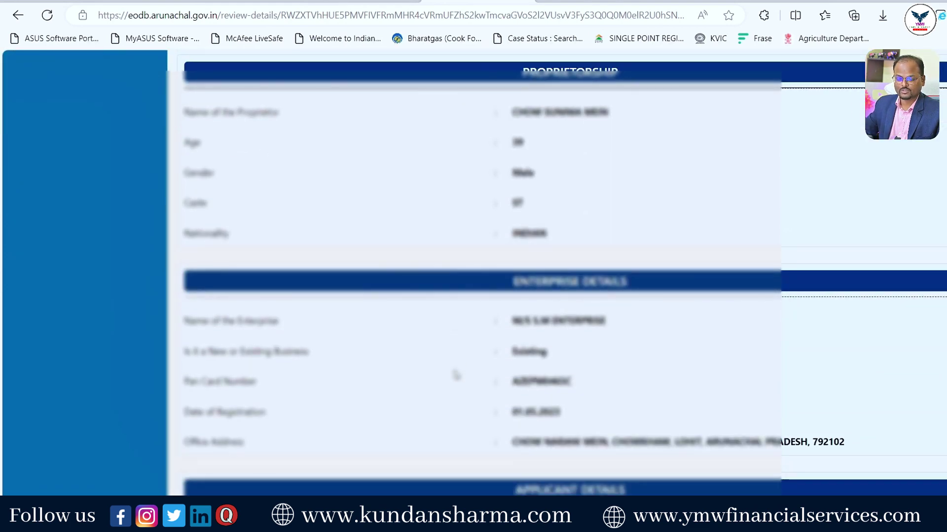
{"action": "scroll", "coordinate": [456, 376], "scroll_direction": "down", "scroll_amount": 3}
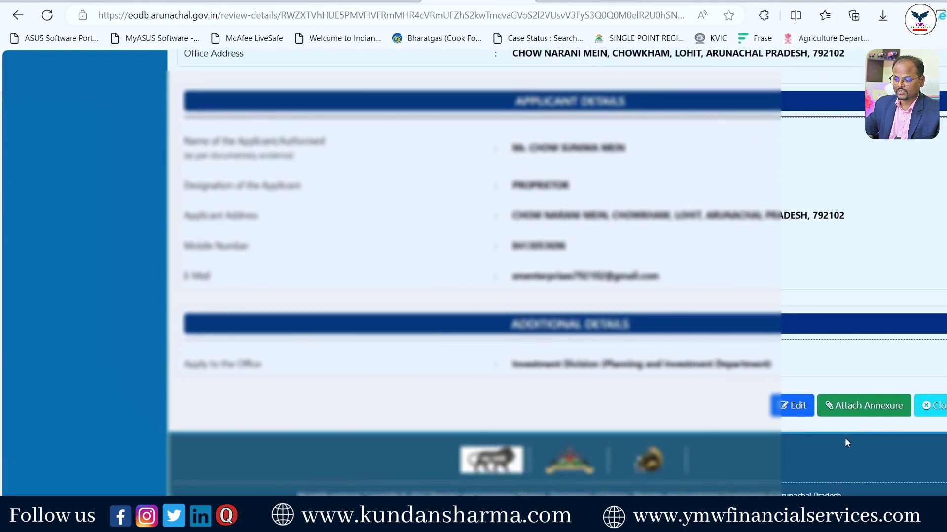
Move on to the Attach Enclosure(s) page and choose PAN Card as the identity proof.
{"action": "left_click", "coordinate": [874, 414]}
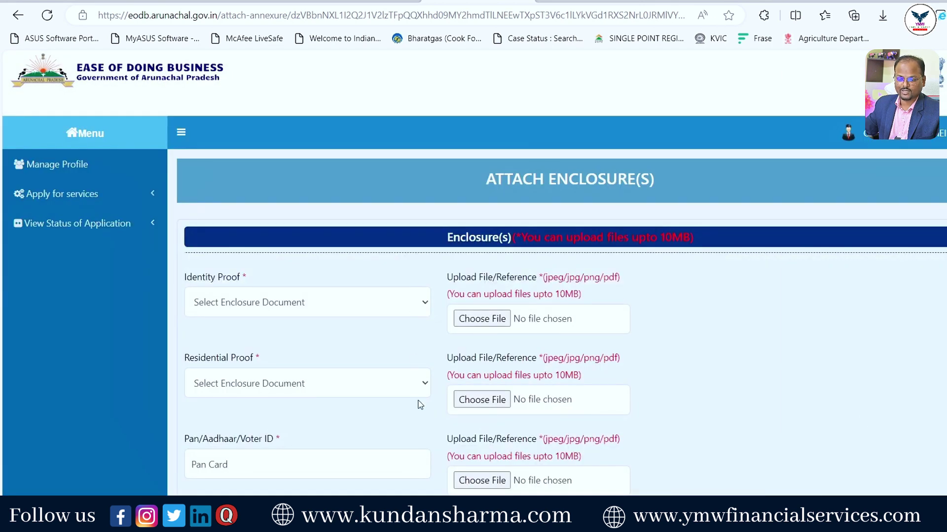
{"action": "scroll", "coordinate": [430, 470], "scroll_direction": "down", "scroll_amount": 3}
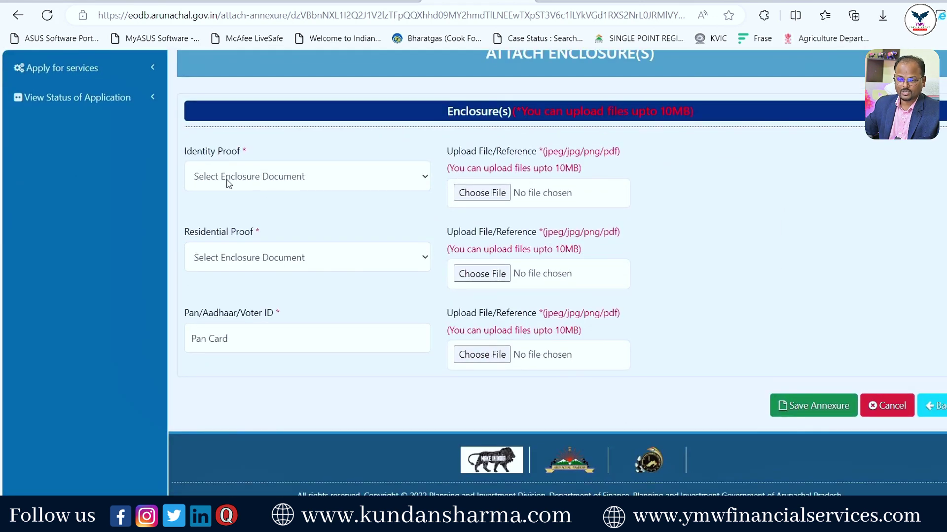
{"action": "left_click", "coordinate": [302, 177]}
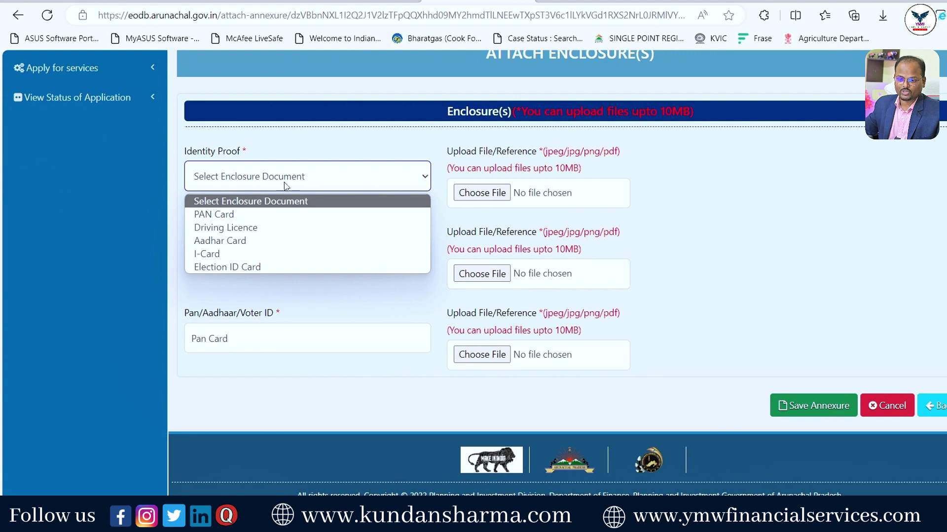
{"action": "left_click", "coordinate": [224, 218]}
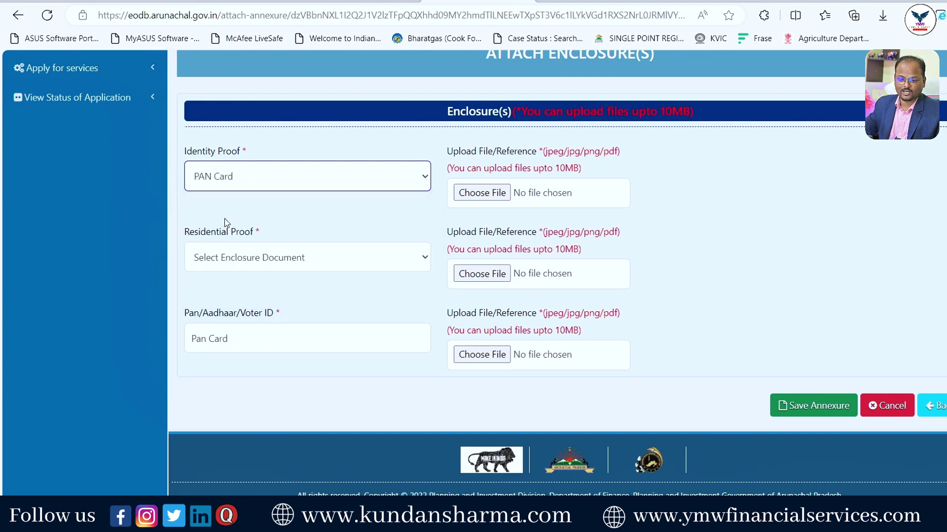
Choose Aadhar Card as the residential proof and select 'Card' in the Pan/Aadhaar/Voter ID value.
{"action": "left_click", "coordinate": [265, 260]}
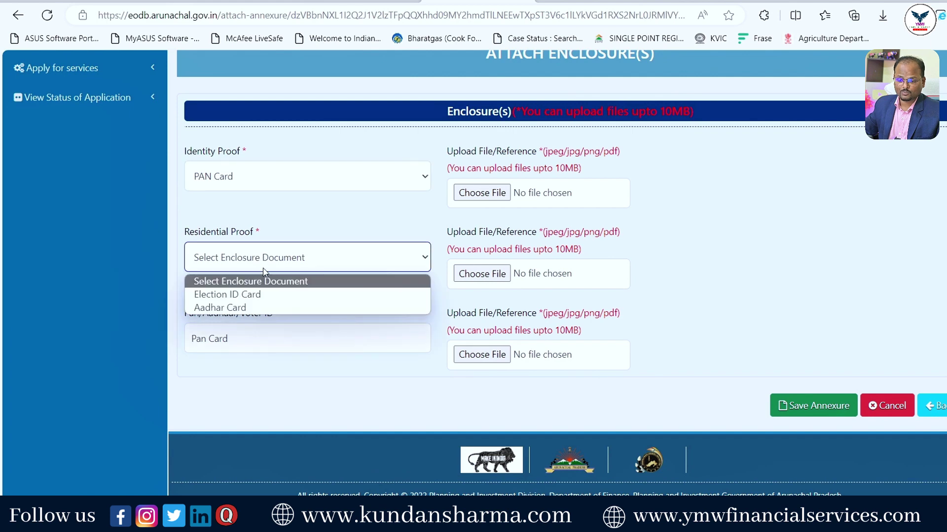
{"action": "left_click", "coordinate": [256, 307]}
{"action": "left_click", "coordinate": [252, 344]}
{"action": "double_click", "coordinate": [244, 344]}
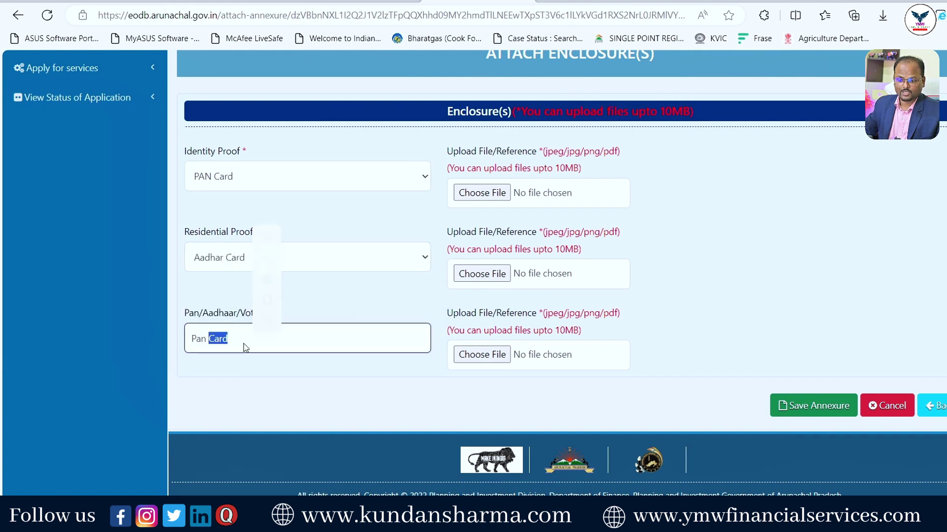
{"action": "scroll", "coordinate": [503, 360], "scroll_direction": "up", "scroll_amount": 2}
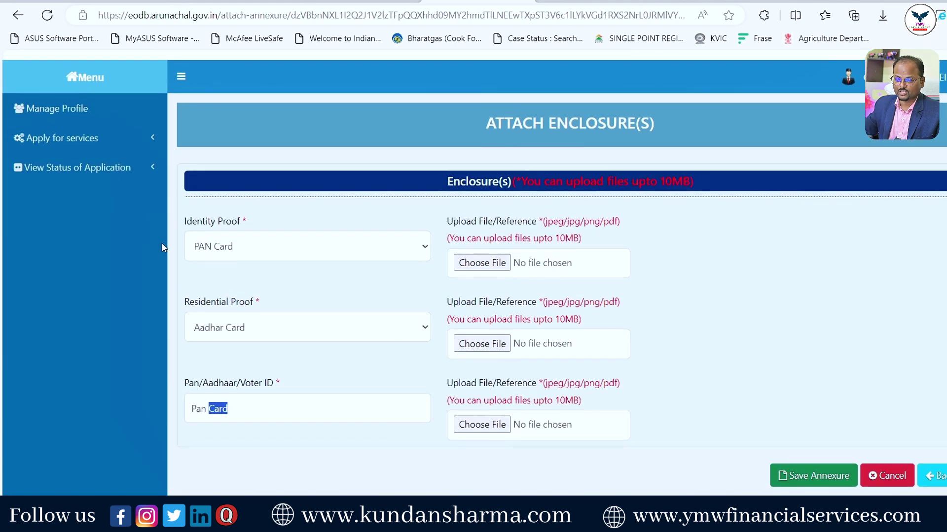